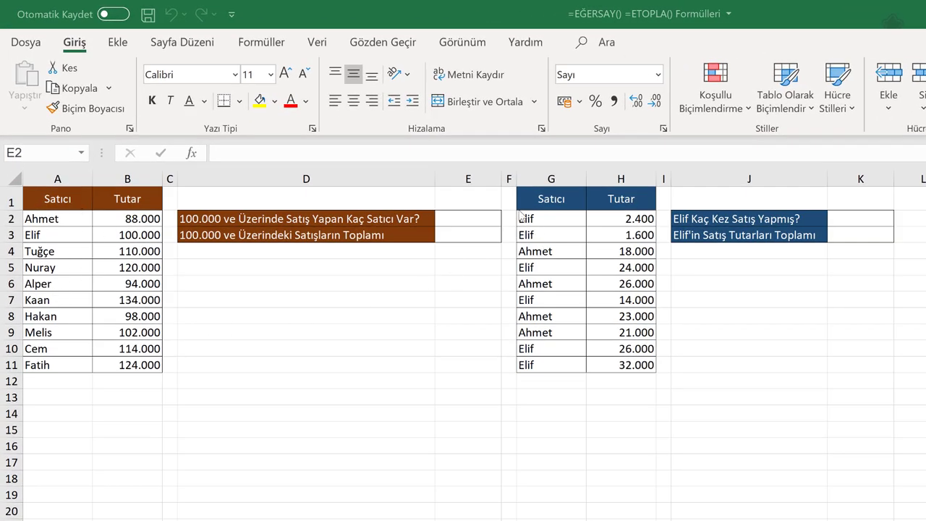
# Step: Select cell E2 for the first count answer
pyautogui.click(479, 219)
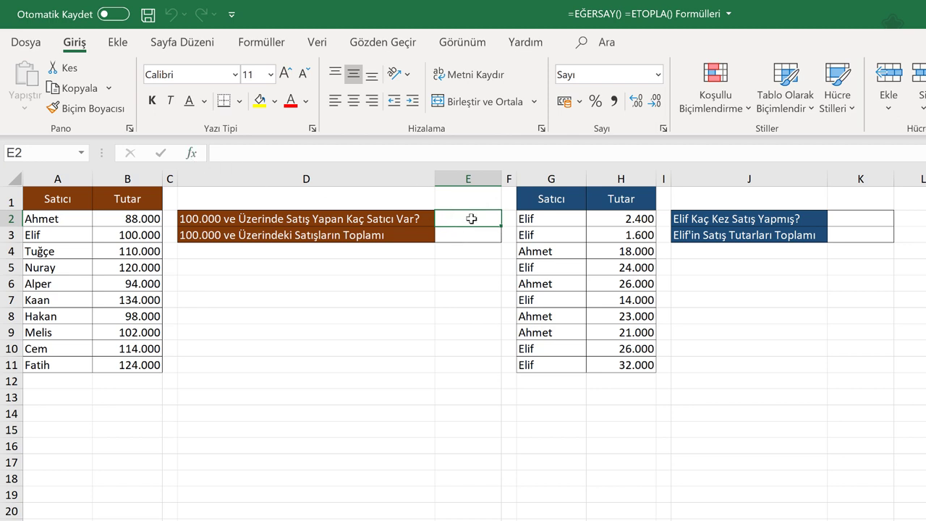
# Step: Search Insert Function for EĞERSAY and choose it for cell E2
pyautogui.click(191, 154)
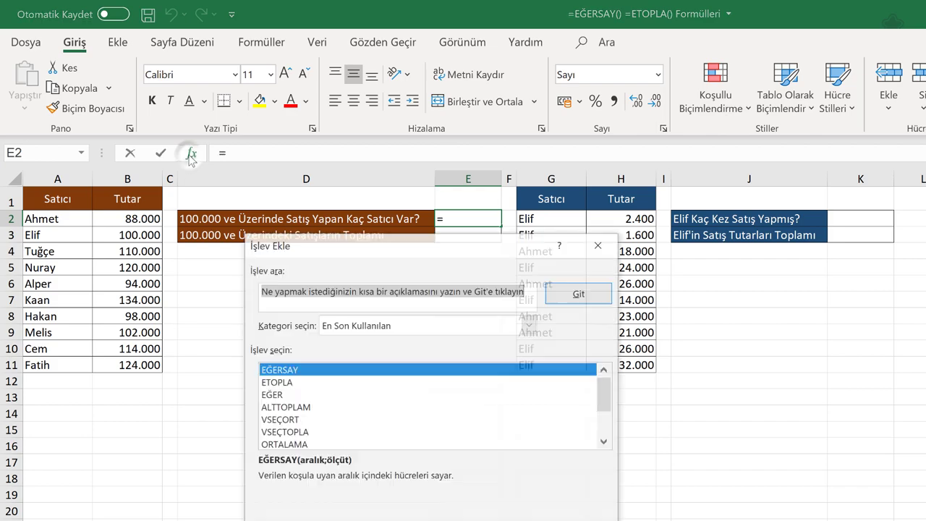
pyautogui.write('EĞERSAY')
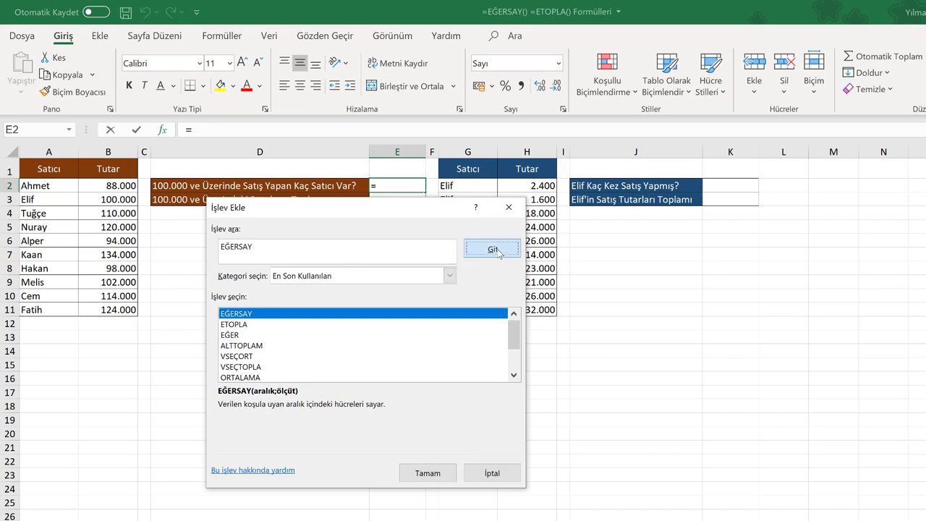
pyautogui.click(492, 248)
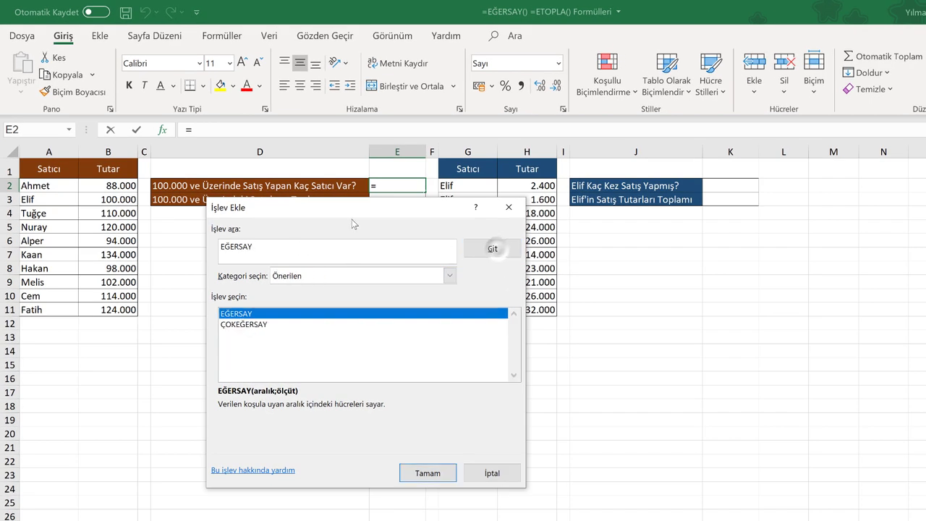
pyautogui.moveTo(345, 207)
pyautogui.mouseDown()
pyautogui.moveTo(314, 232)
pyautogui.moveTo(283, 240)
pyautogui.mouseUp()
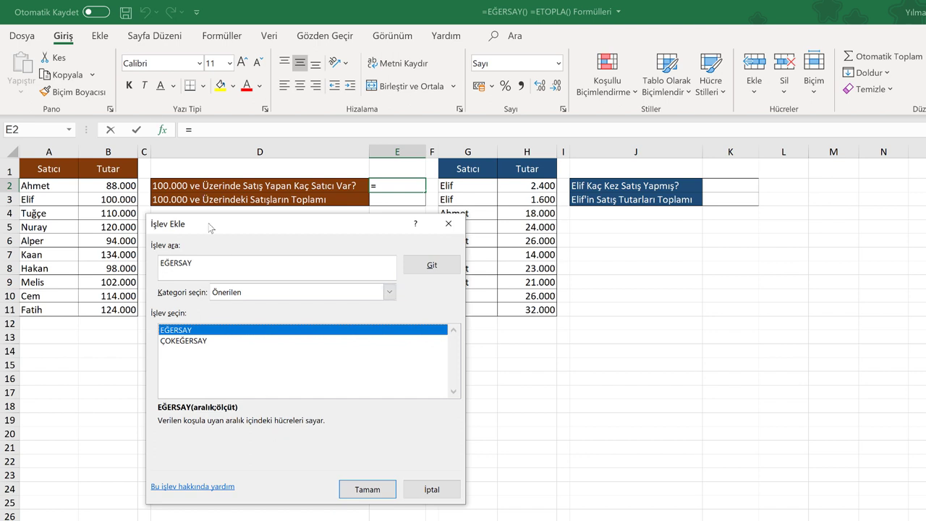
pyautogui.moveTo(207, 228); pyautogui.dragTo(223, 225)
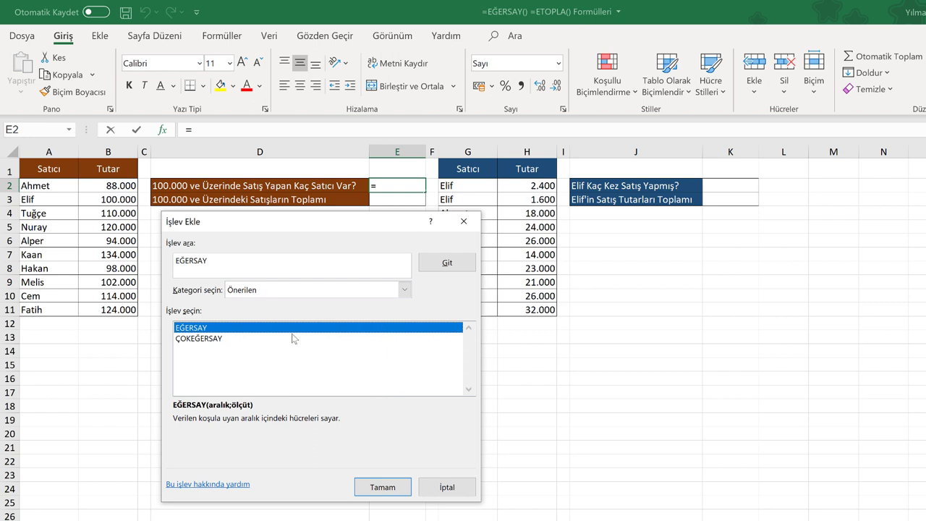
pyautogui.click(381, 488)
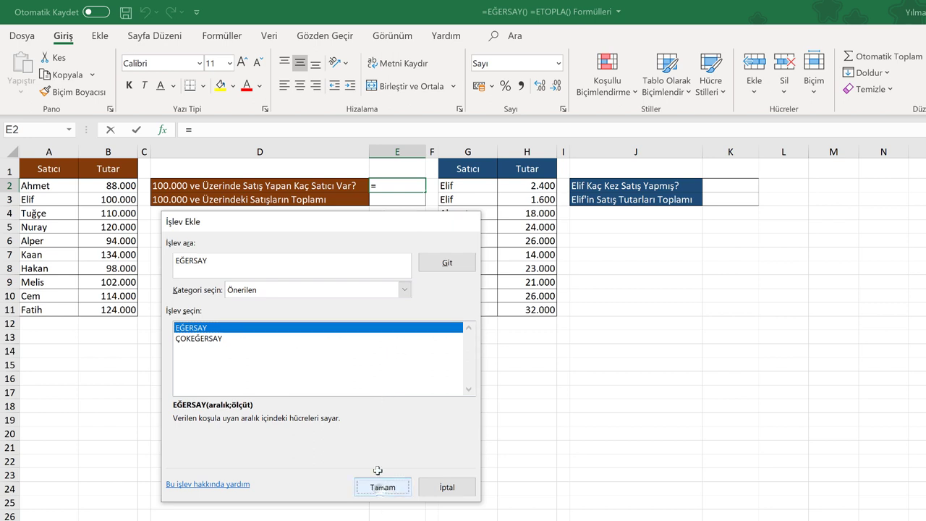
# Step: Set EĞERSAY's range to B2:B11 and criterion to ">=100000", giving 7 in E2
pyautogui.moveTo(326, 268); pyautogui.dragTo(319, 268)
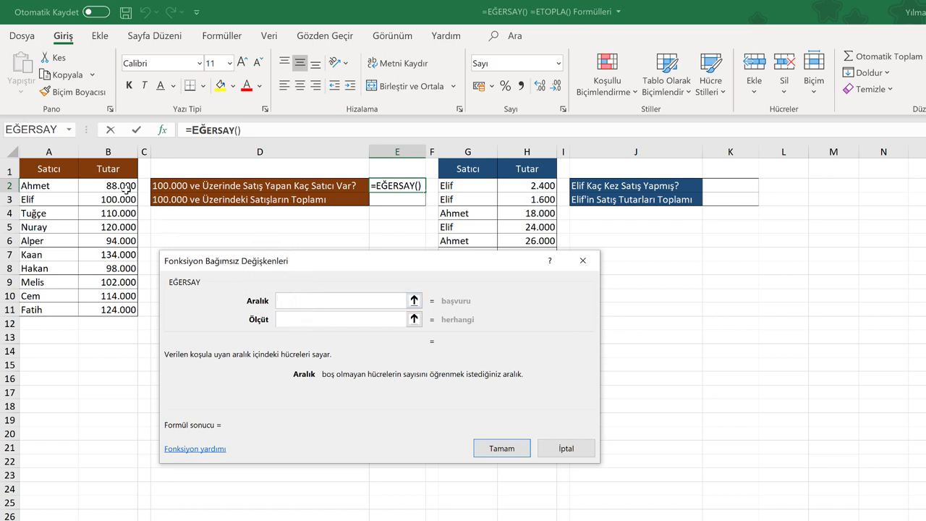
pyautogui.moveTo(116, 186); pyautogui.dragTo(105, 309)
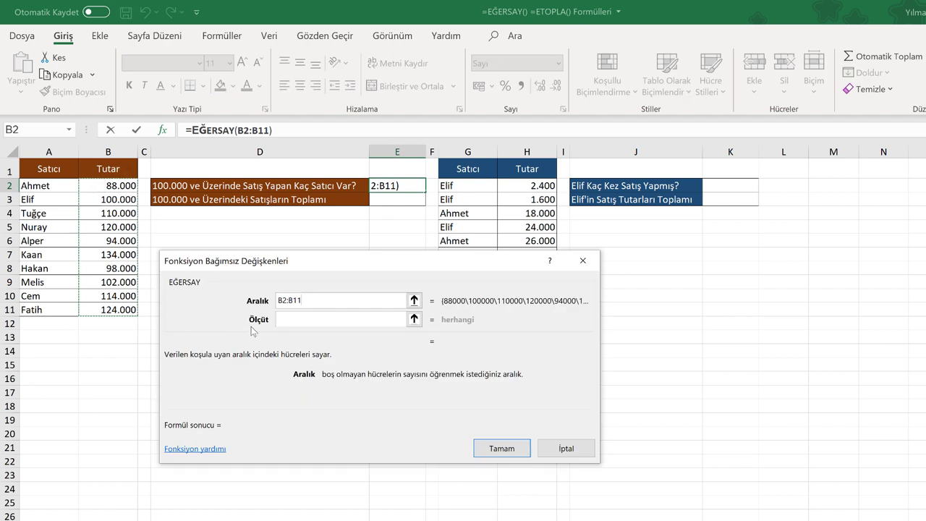
pyautogui.click(303, 316)
pyautogui.click(303, 316)
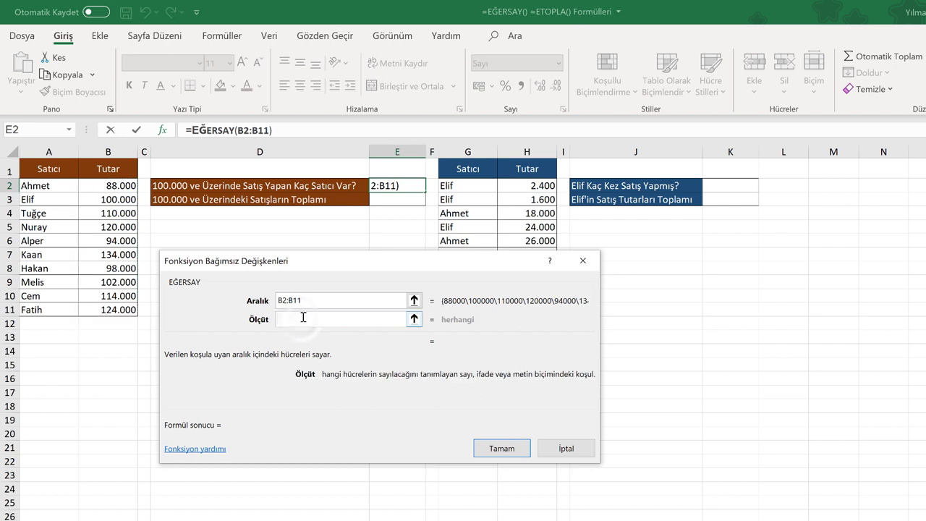
pyautogui.write('"')
pyautogui.write('>=')
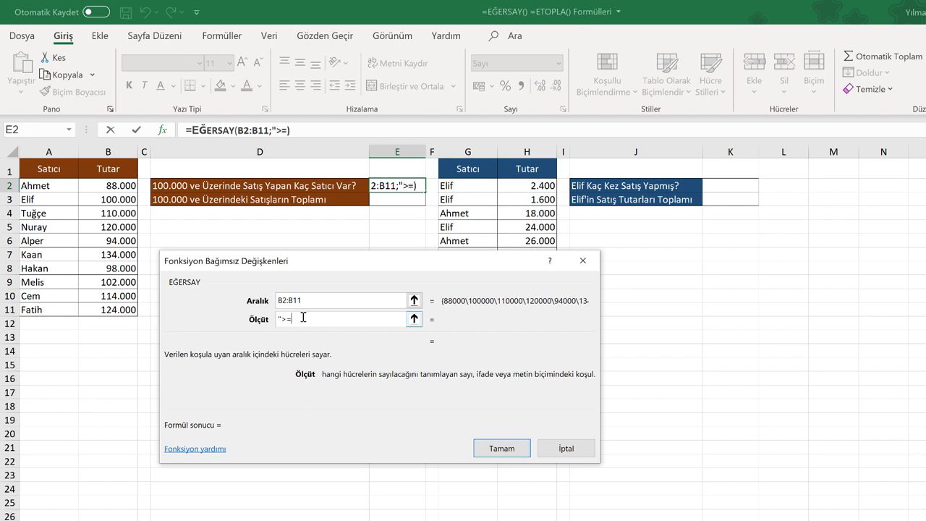
pyautogui.write('100000')
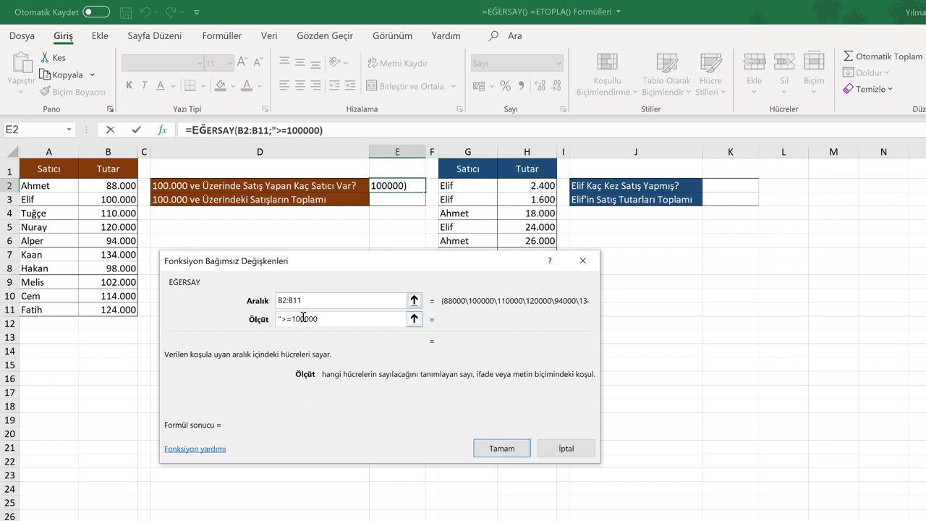
pyautogui.write('"')
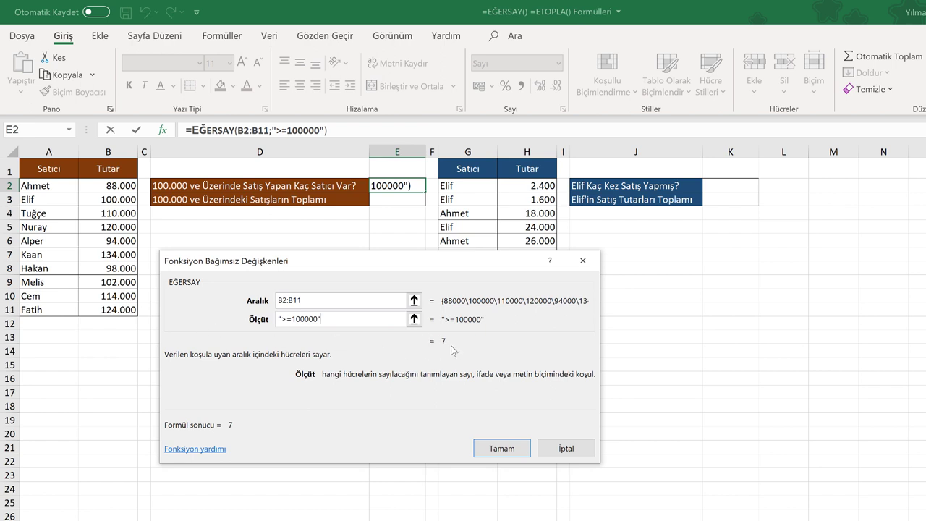
pyautogui.click(494, 443)
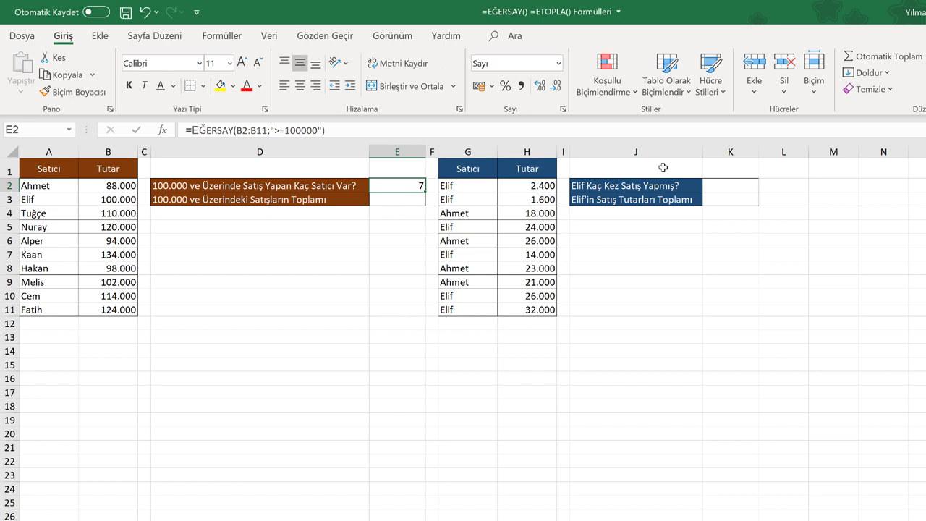
# Step: Enter an EĞERSAY formula in K2 counting one salesperson's entries in G2:G11, showing 6
pyautogui.click(731, 187)
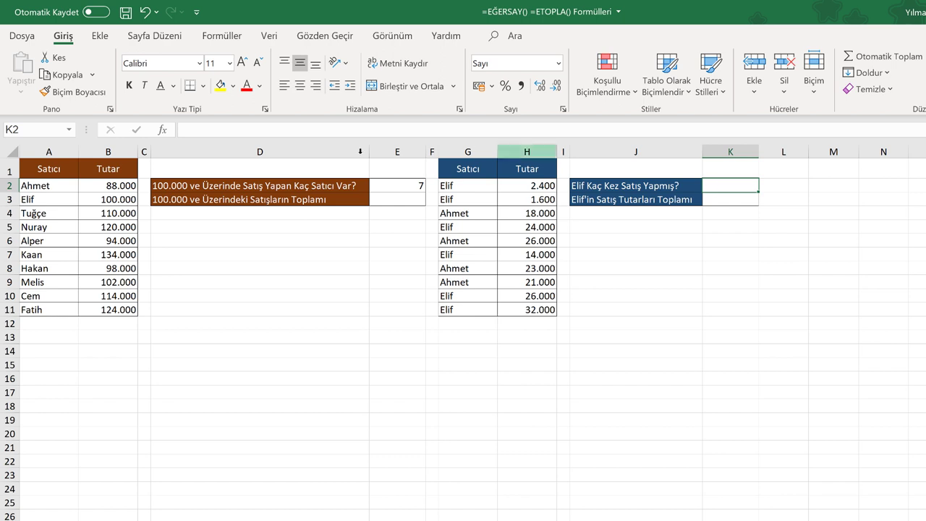
pyautogui.click(308, 128)
pyautogui.click(307, 128)
pyautogui.write('=')
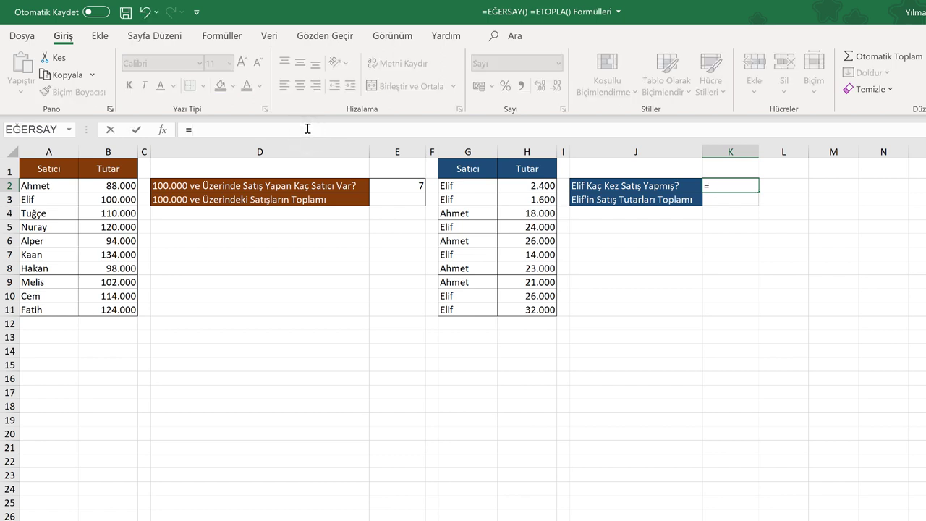
pyautogui.write('EĞERSAY(')
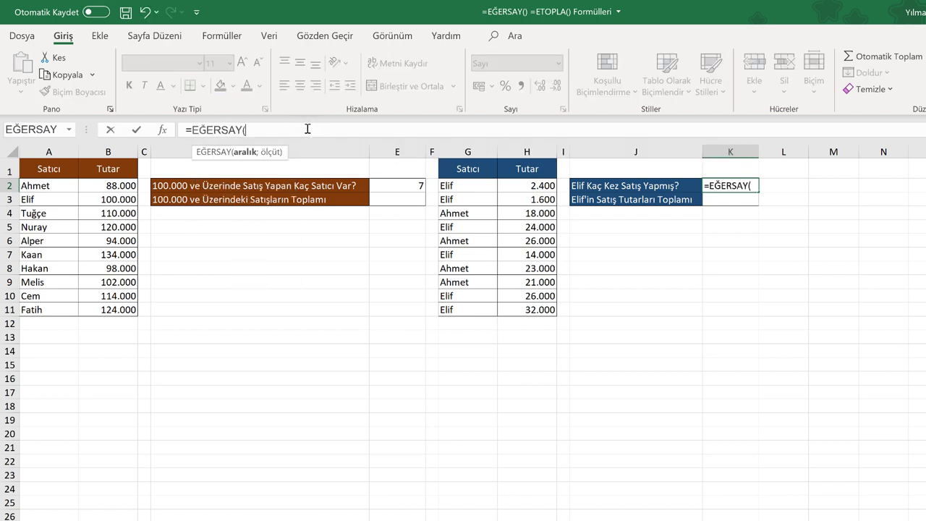
pyautogui.moveTo(452, 187); pyautogui.dragTo(475, 314)
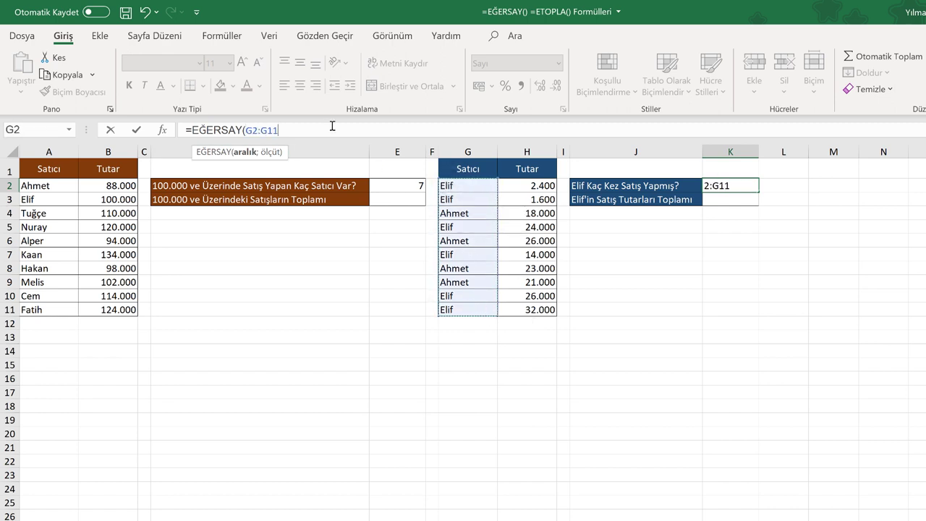
pyautogui.write(';e')
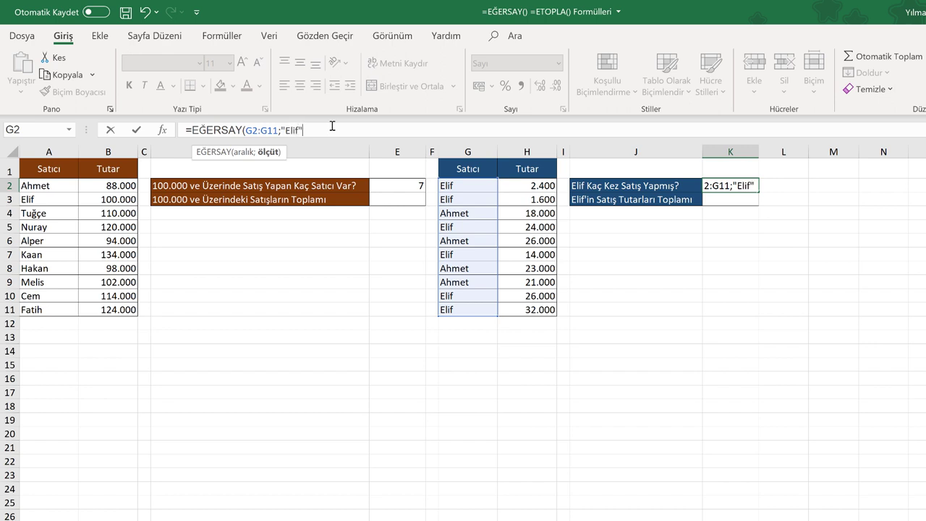
pyautogui.write(')')
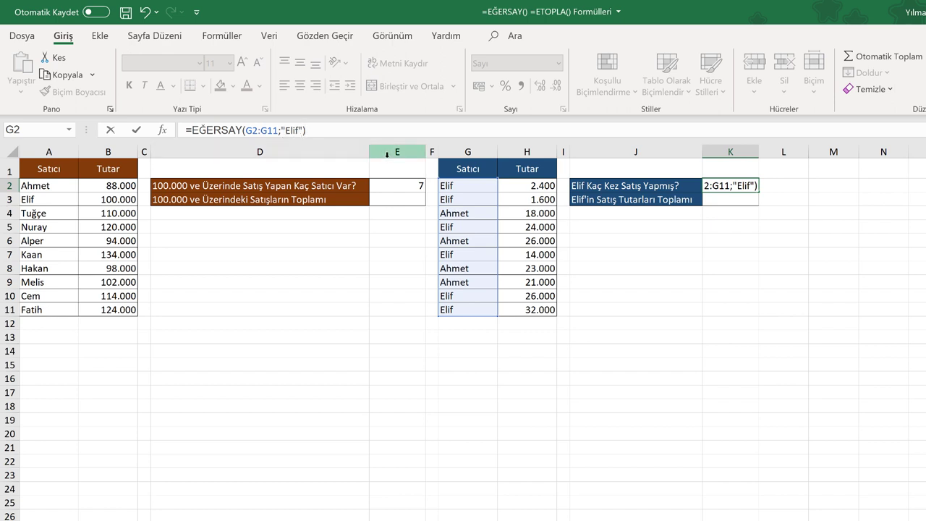
pyautogui.press('Return')
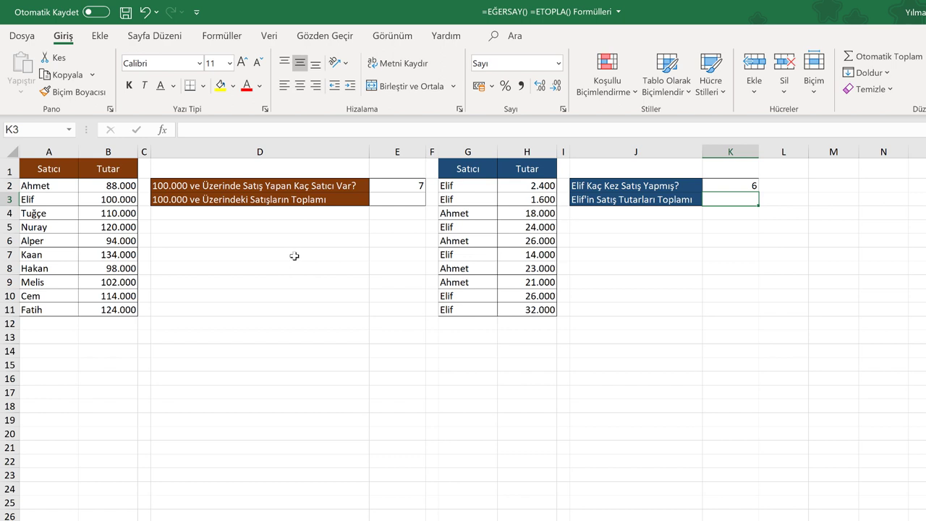
# Step: Select cell E3 and search Insert Function for ETOPLA
pyautogui.click(402, 199)
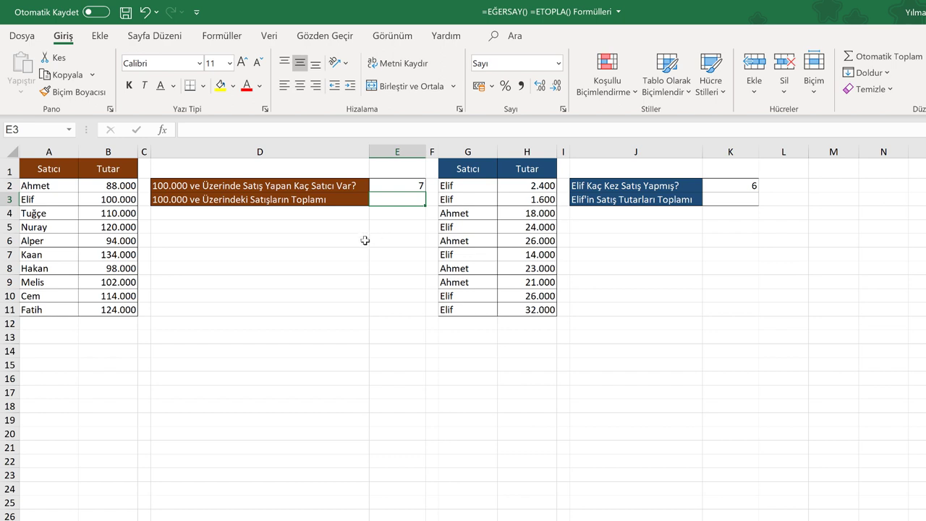
pyautogui.click(163, 132)
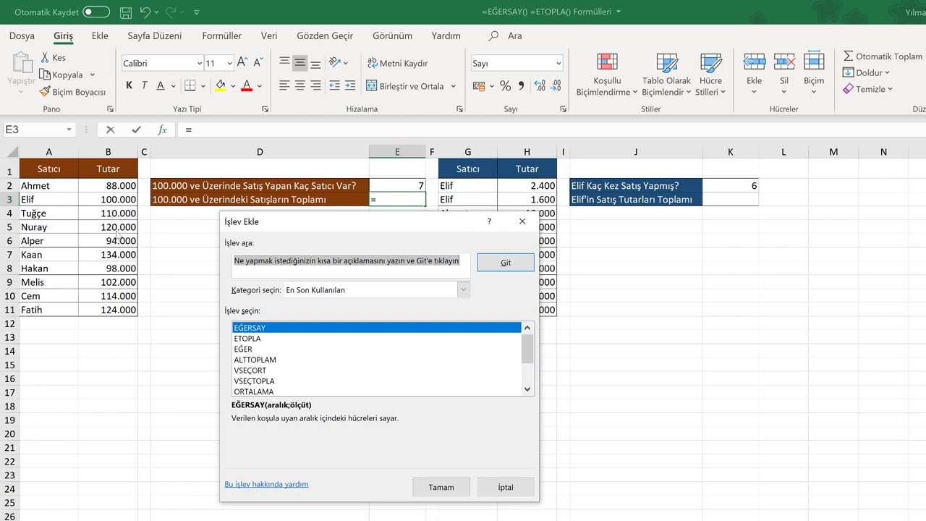
pyautogui.write('etopla')
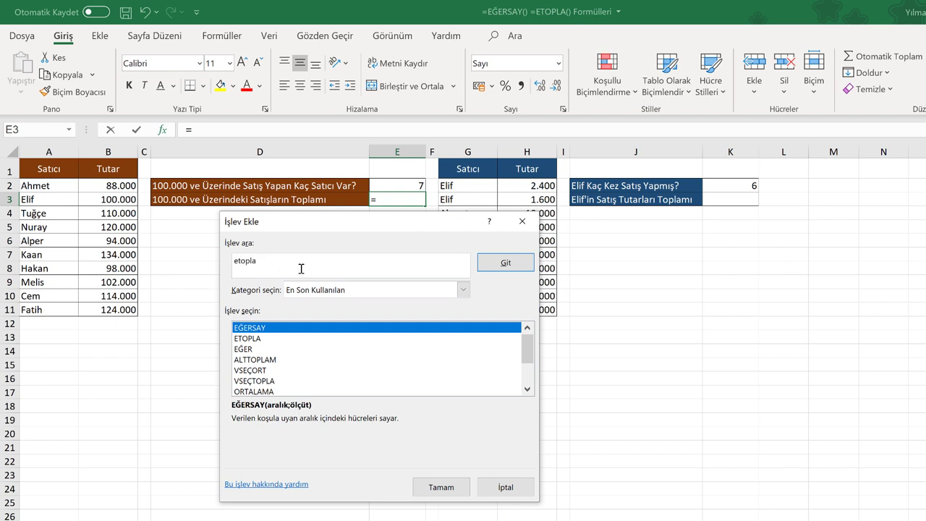
pyautogui.press('Return')
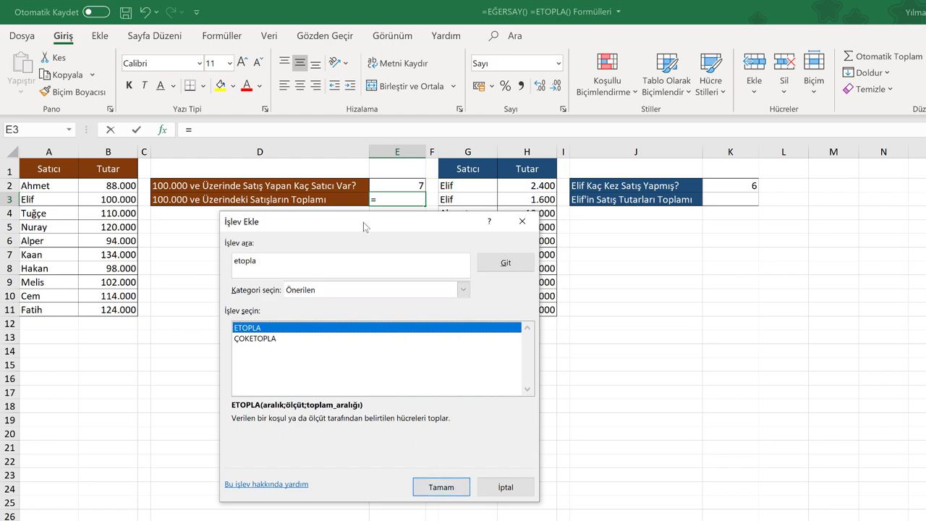
pyautogui.moveTo(424, 221); pyautogui.dragTo(352, 221)
# Step: Set ETOPLA to range B2:B11, criterion ">=100000" and sum range B2:B11, giving 804.000
pyautogui.click(368, 487)
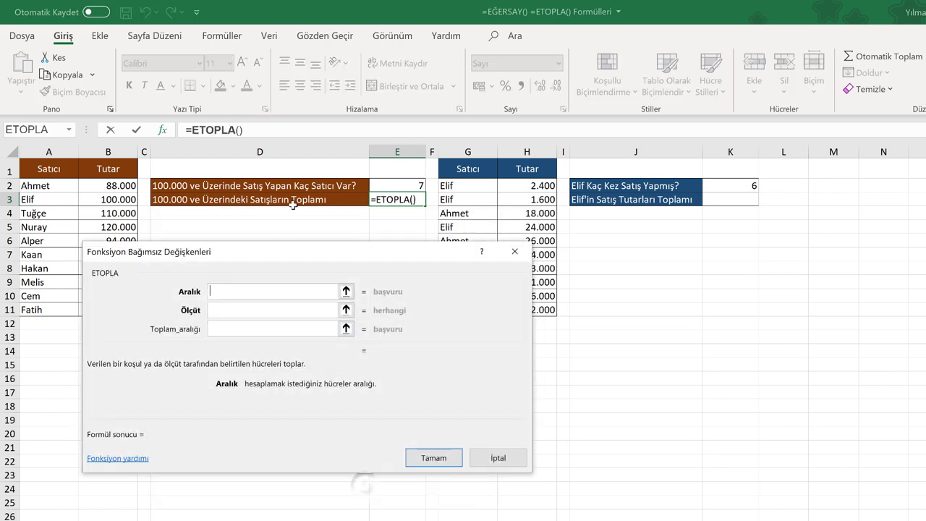
pyautogui.moveTo(269, 246); pyautogui.dragTo(349, 247)
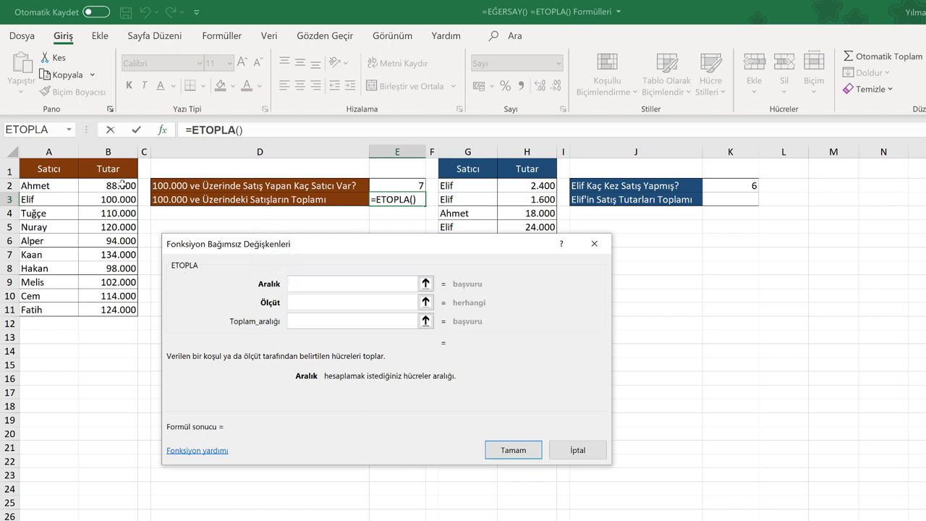
pyautogui.moveTo(121, 185); pyautogui.dragTo(115, 310)
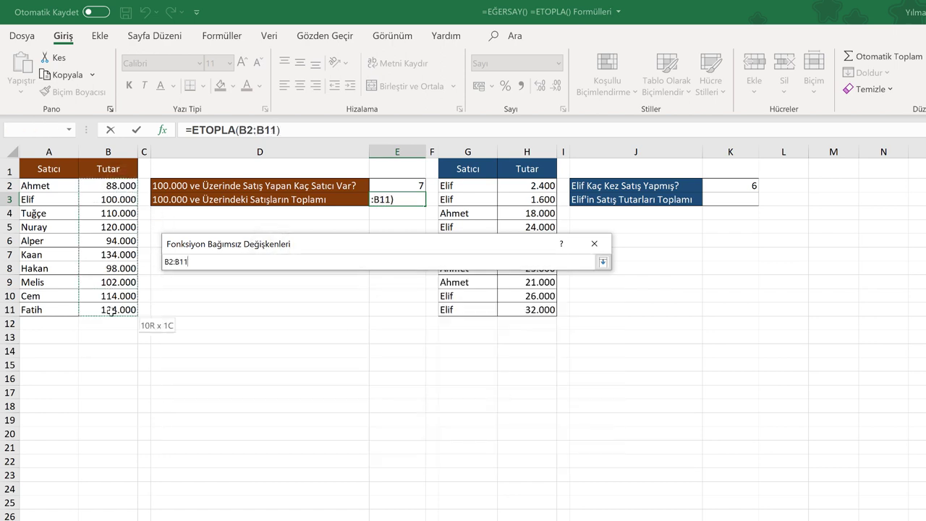
pyautogui.click(308, 301)
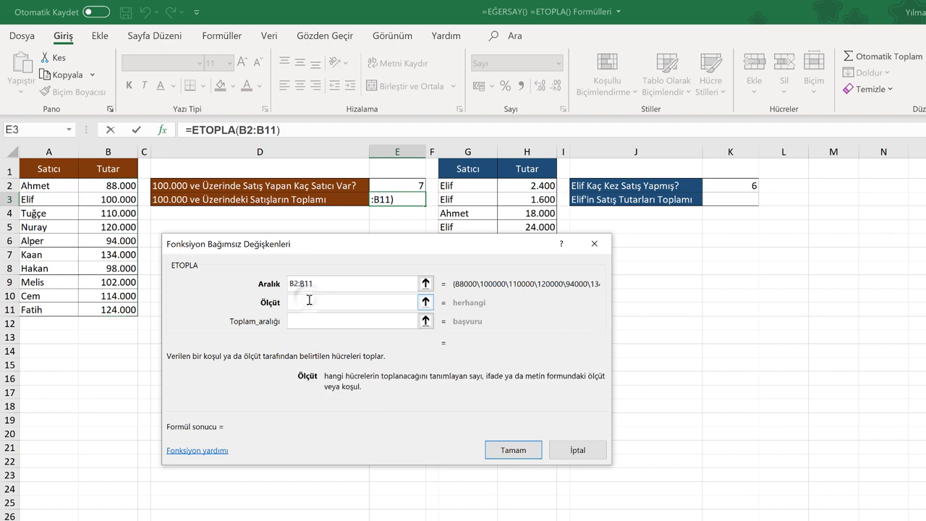
pyautogui.write('"')
pyautogui.write('B')
pyautogui.press('BackSpace')
pyautogui.write('1')
pyautogui.press('BackSpace')
pyautogui.write('>=')
pyautogui.write('100000')
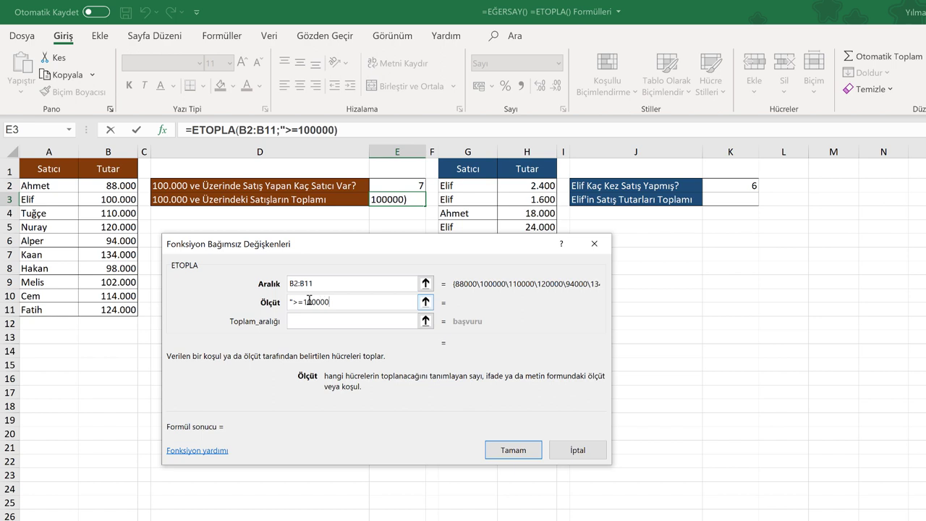
pyautogui.write('"')
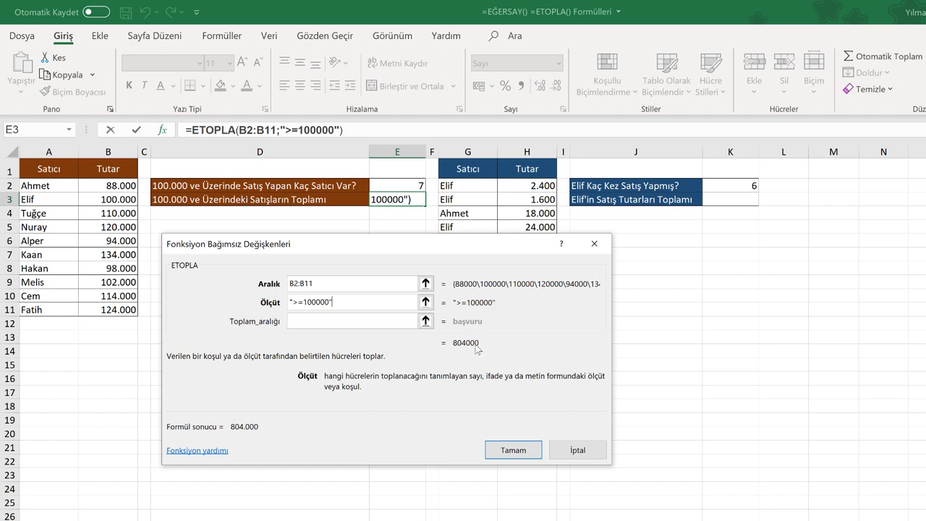
pyautogui.click(314, 322)
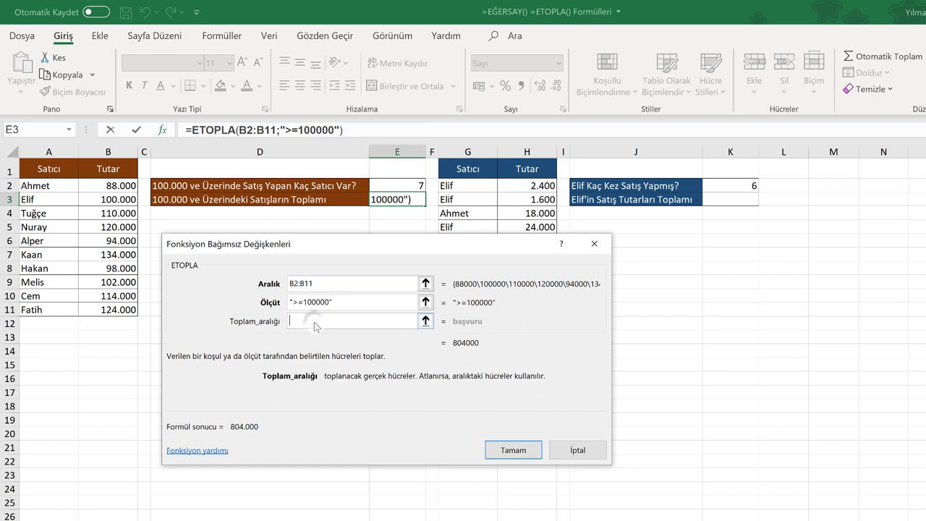
pyautogui.moveTo(103, 186); pyautogui.dragTo(133, 311)
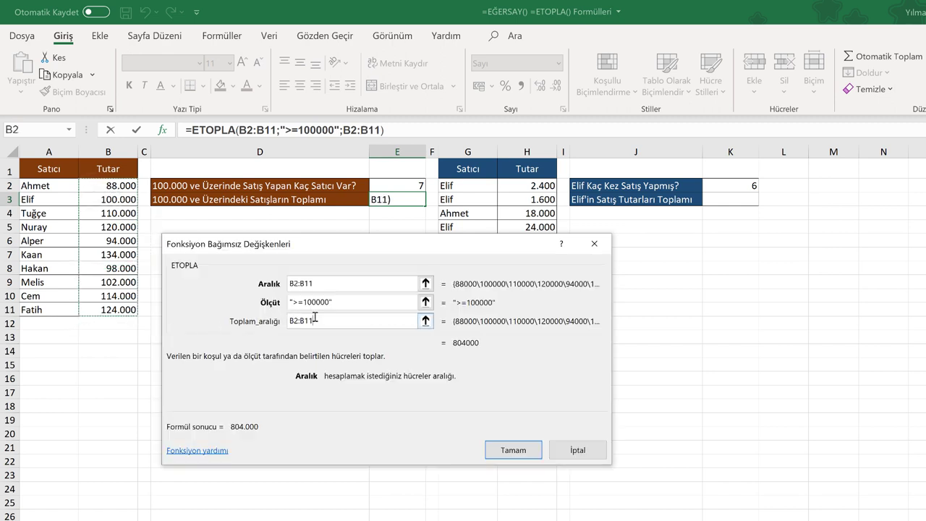
pyautogui.click(506, 450)
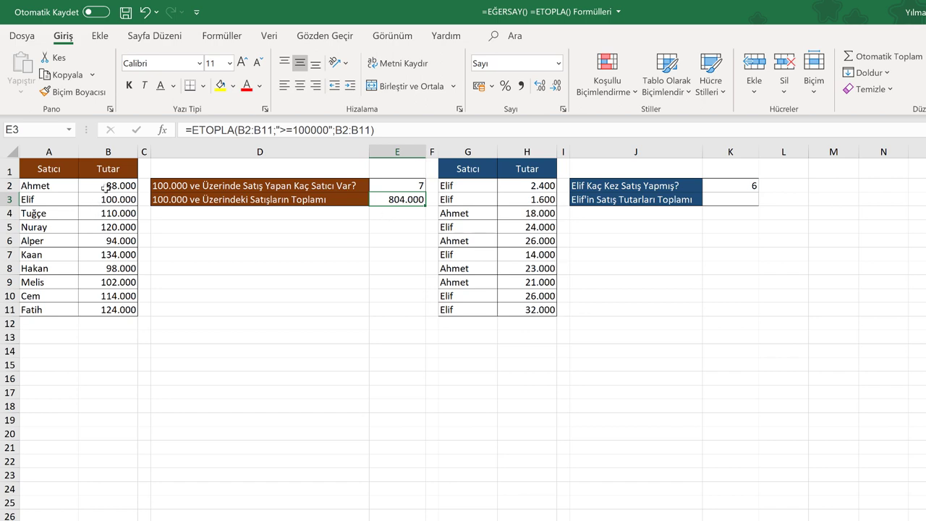
# Step: Select the qualifying amounts B3:B5, B7 and B9:B11 to verify the total
pyautogui.moveTo(127, 200); pyautogui.dragTo(123, 227)
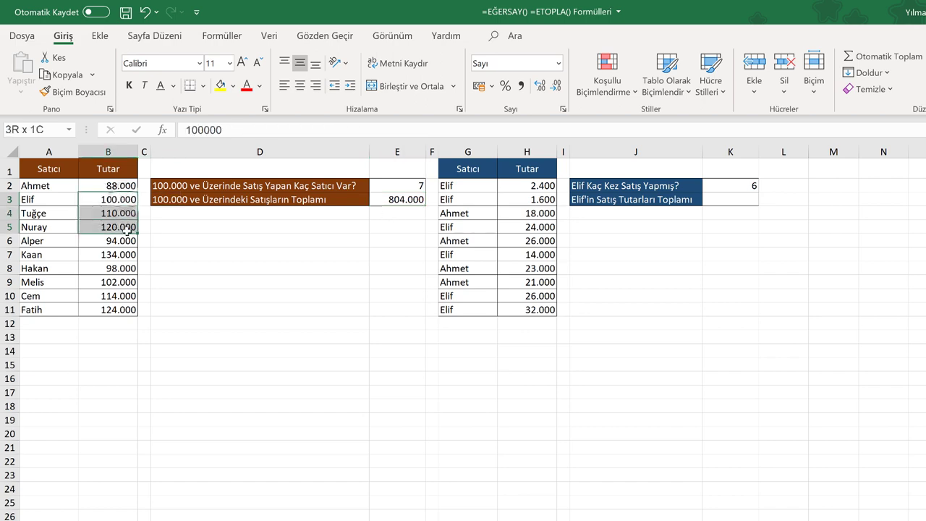
pyautogui.keyDown('ctrl'); pyautogui.click(125, 255); pyautogui.keyUp('ctrl')
pyautogui.moveTo(123, 282); pyautogui.dragTo(122, 309)
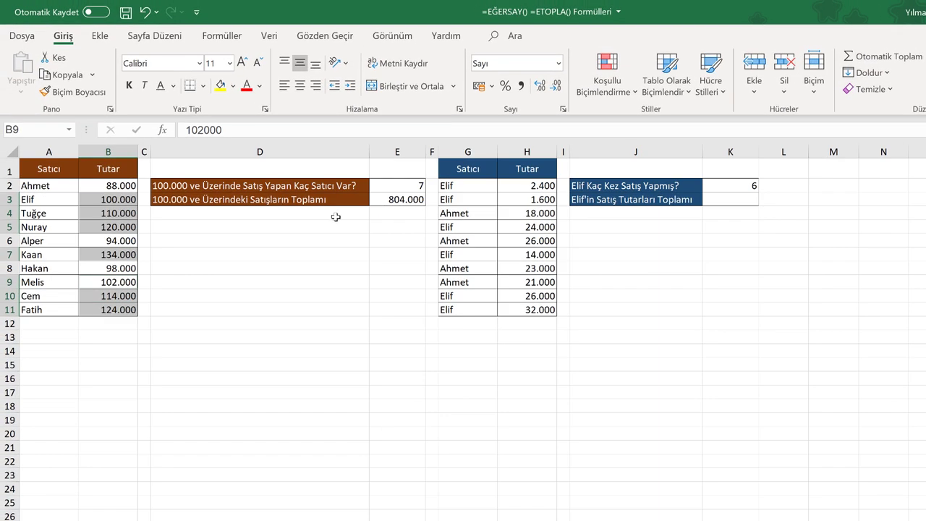
pyautogui.click(741, 201)
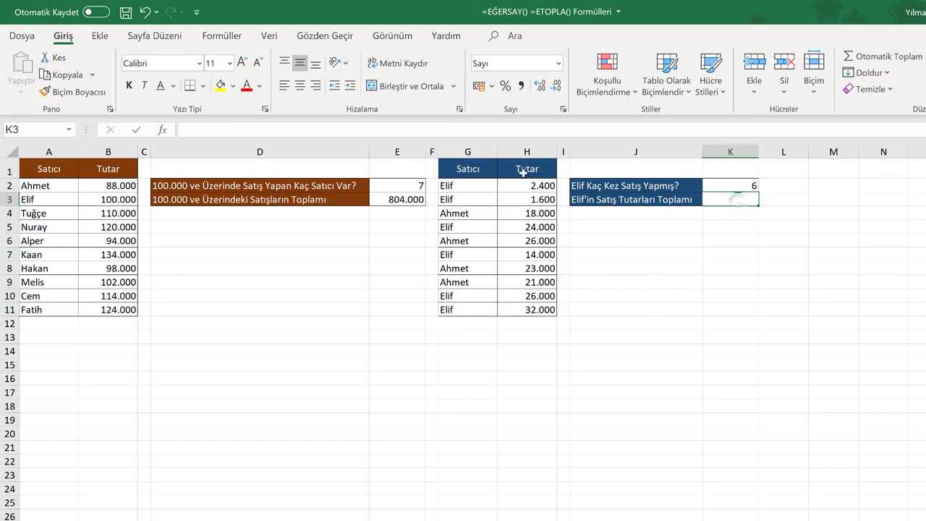
# Step: Enter an ETOPLA formula in K3 over G2:G11 with sum range H2:H11, showing 100.000
pyautogui.click(246, 129)
pyautogui.write('=eto')
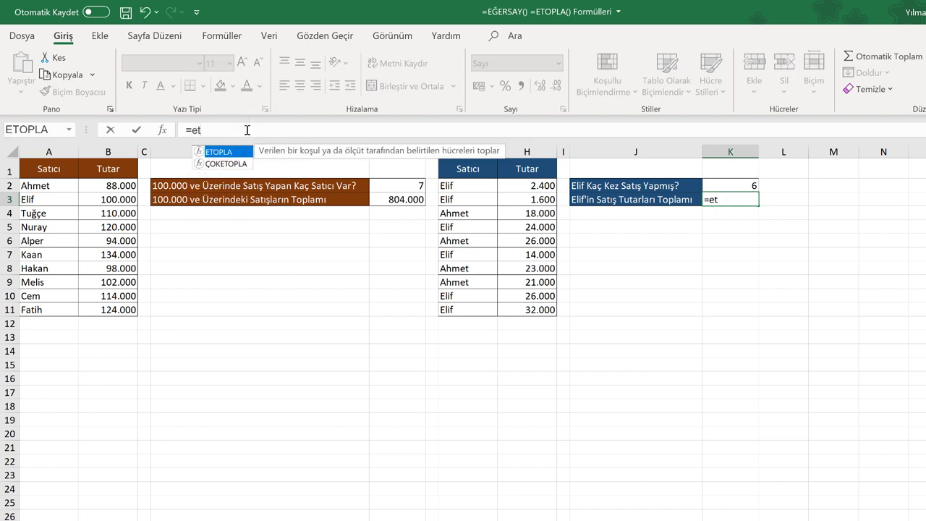
pyautogui.write('p')
pyautogui.press('Tab')
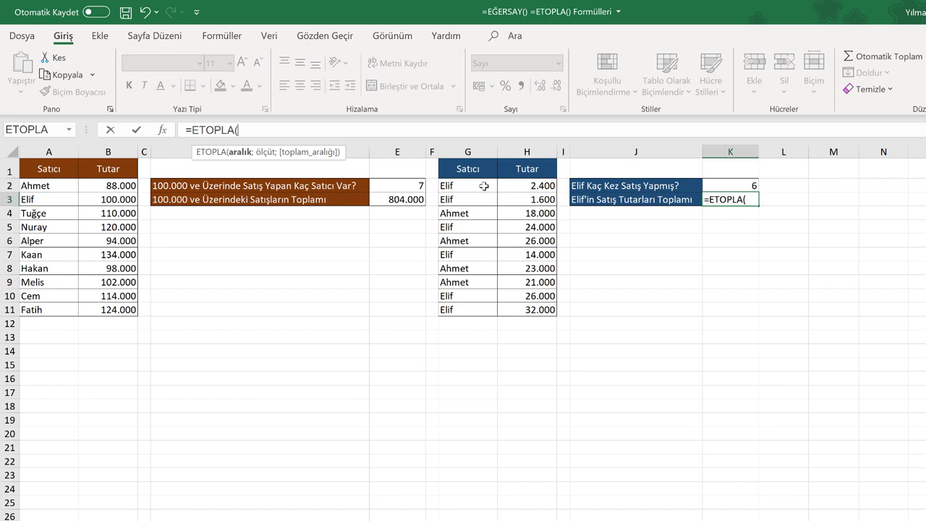
pyautogui.moveTo(470, 186); pyautogui.dragTo(479, 307)
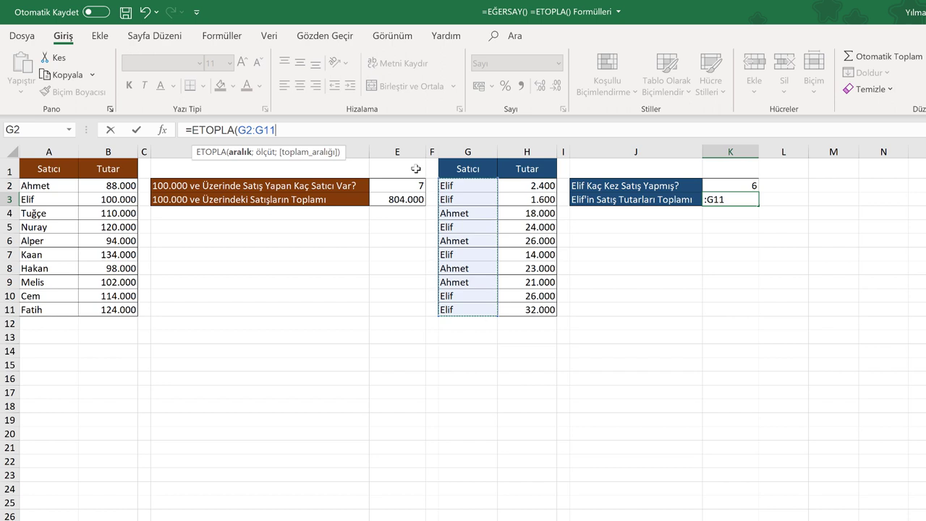
pyautogui.write(';"Elif')
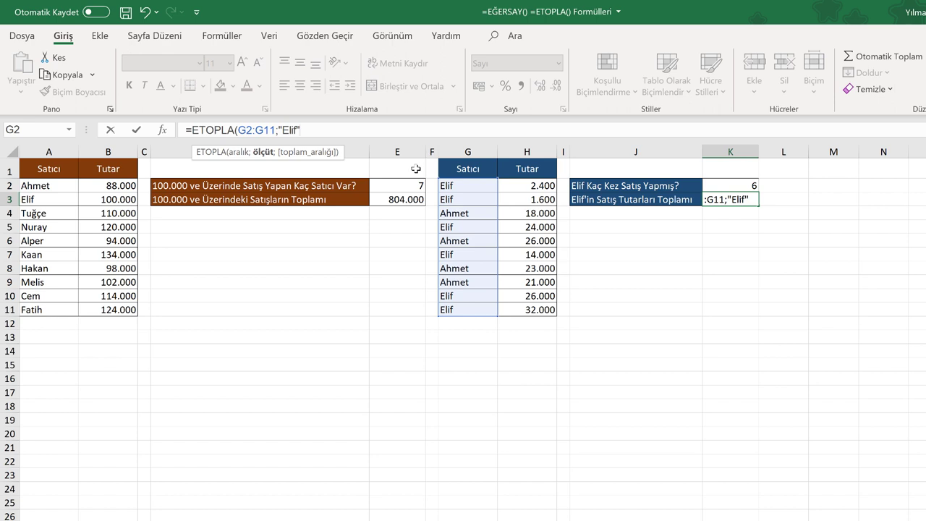
pyautogui.write(';')
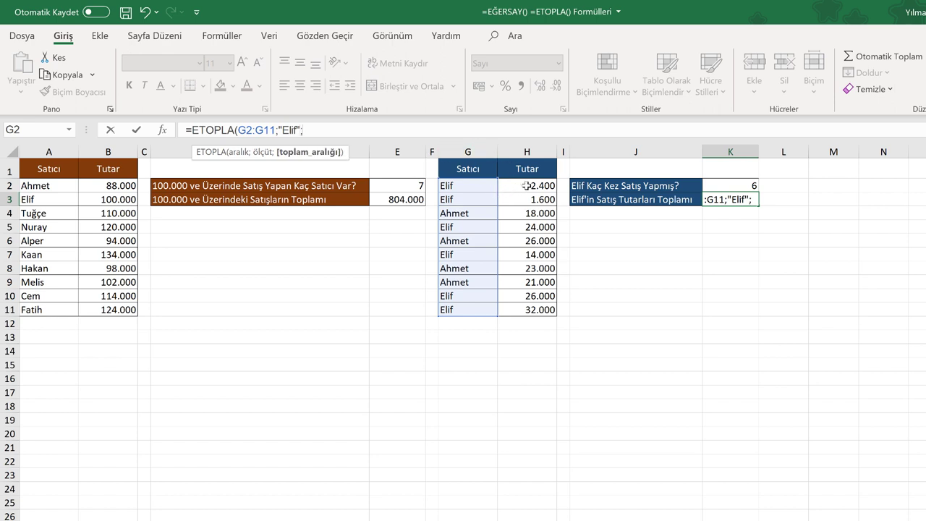
pyautogui.moveTo(527, 185); pyautogui.dragTo(538, 309)
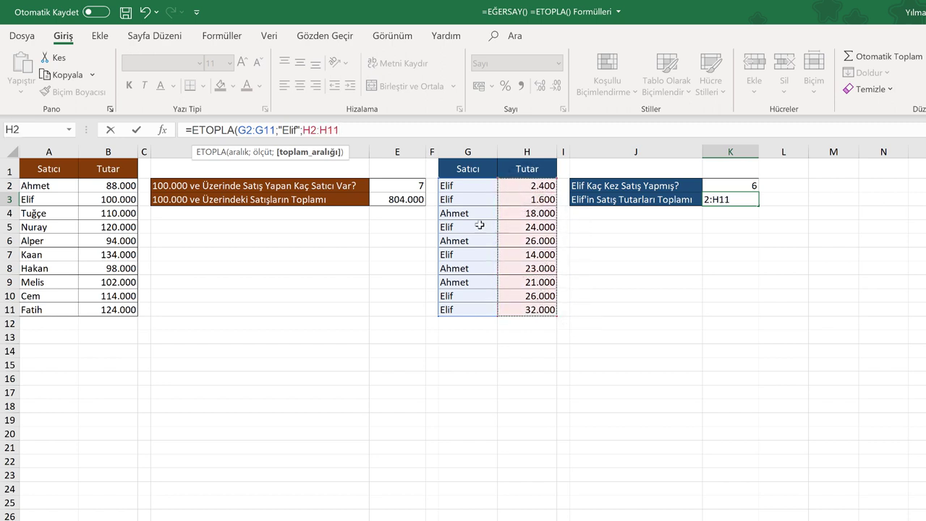
pyautogui.press('Tab')
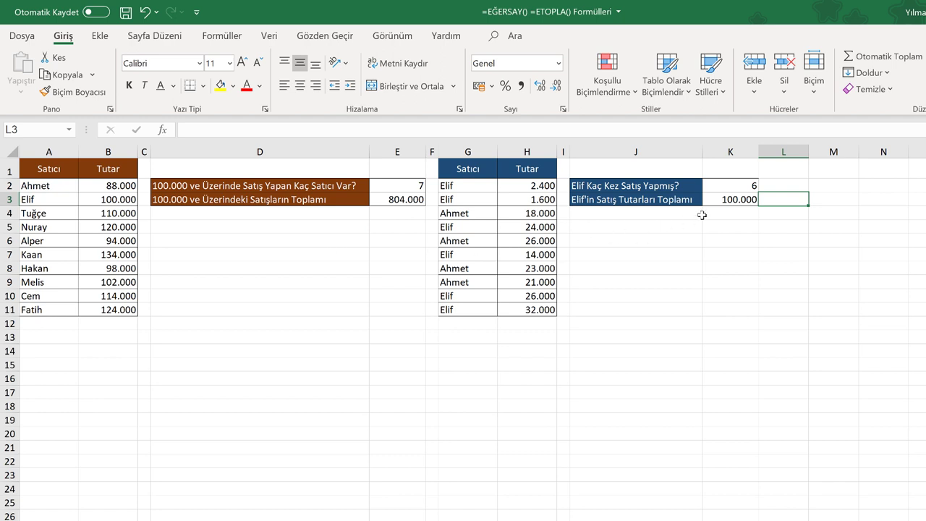
pyautogui.click(726, 200)
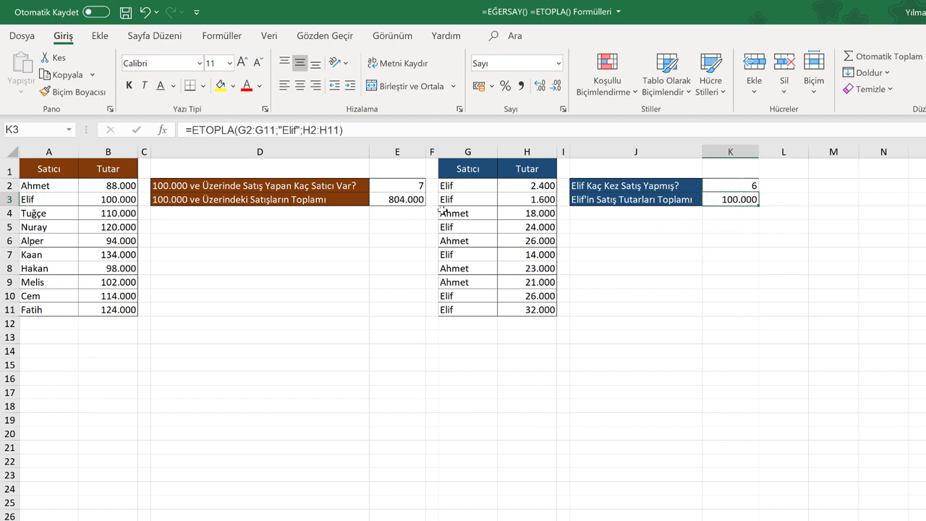
pyautogui.click(531, 185)
pyautogui.click(533, 201)
pyautogui.keyDown('ctrl'); pyautogui.click(533, 227); pyautogui.keyUp('ctrl')
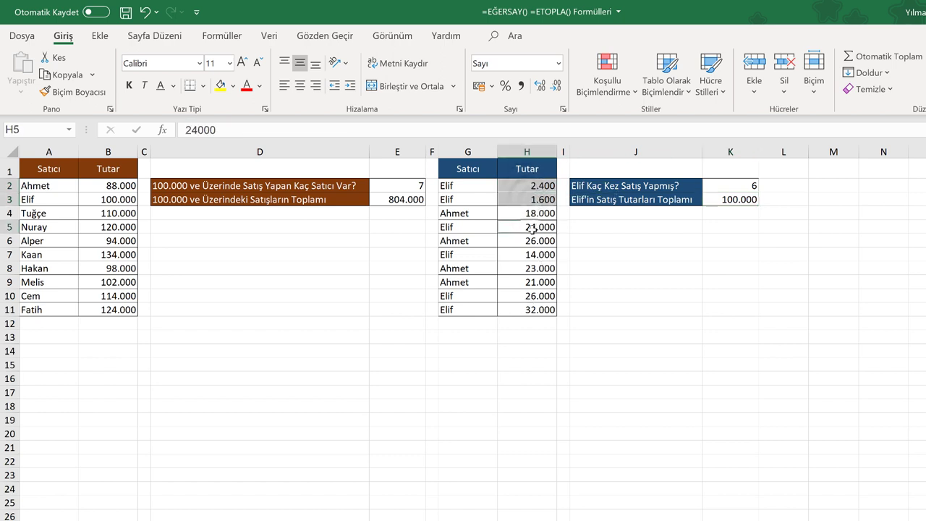
pyautogui.keyDown('ctrl'); pyautogui.click(533, 254); pyautogui.keyUp('ctrl')
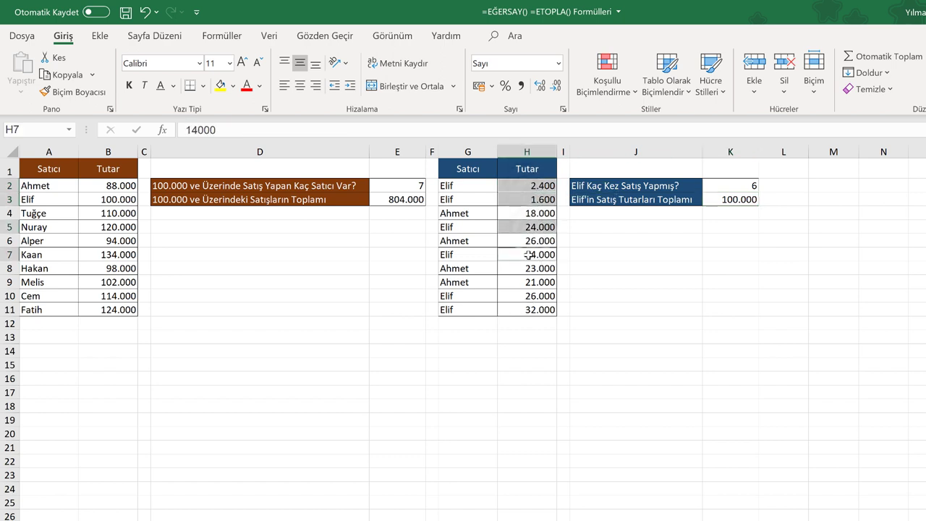
pyautogui.keyDown('ctrl'); pyautogui.click(531, 295); pyautogui.keyUp('ctrl')
pyautogui.keyDown('ctrl'); pyautogui.click(531, 309); pyautogui.keyUp('ctrl')
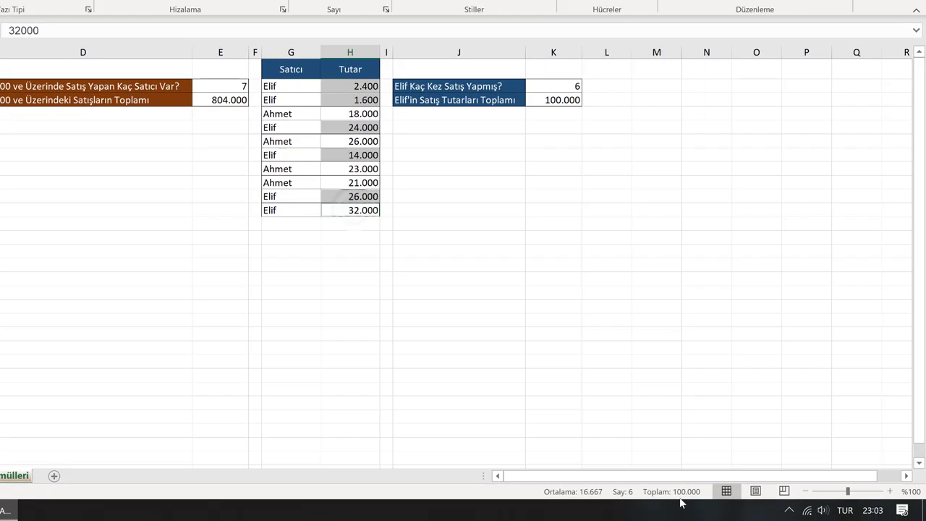